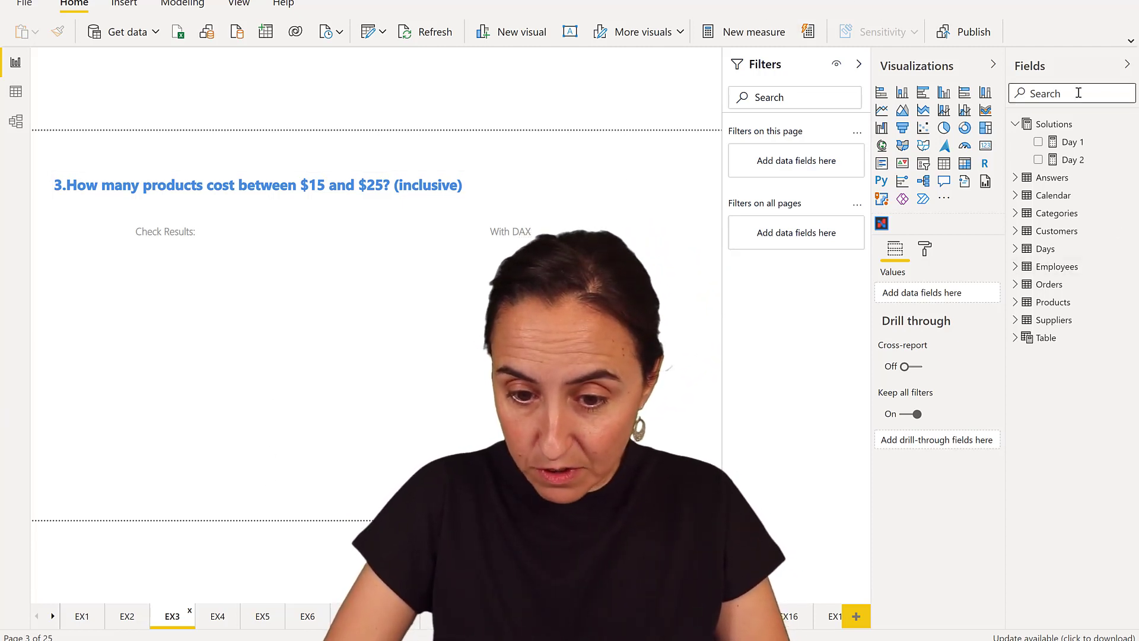
# Add a table of ProductName to the EX3 page and enlarge it.
pyautogui.write('produ')
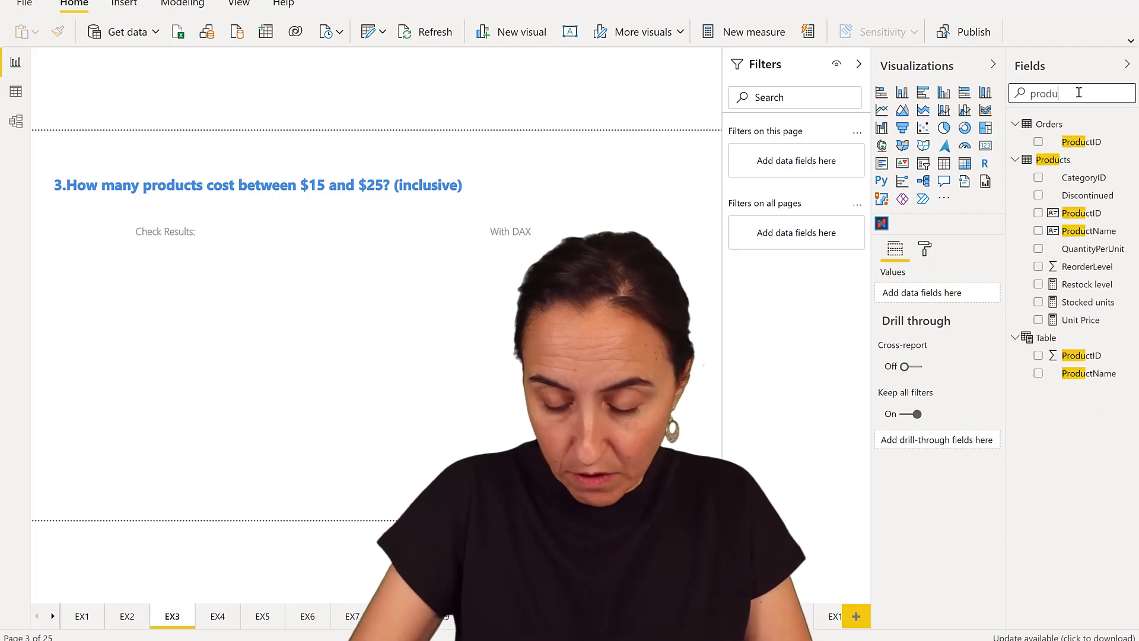
pyautogui.moveTo(1080, 234); pyautogui.dragTo(339, 490)
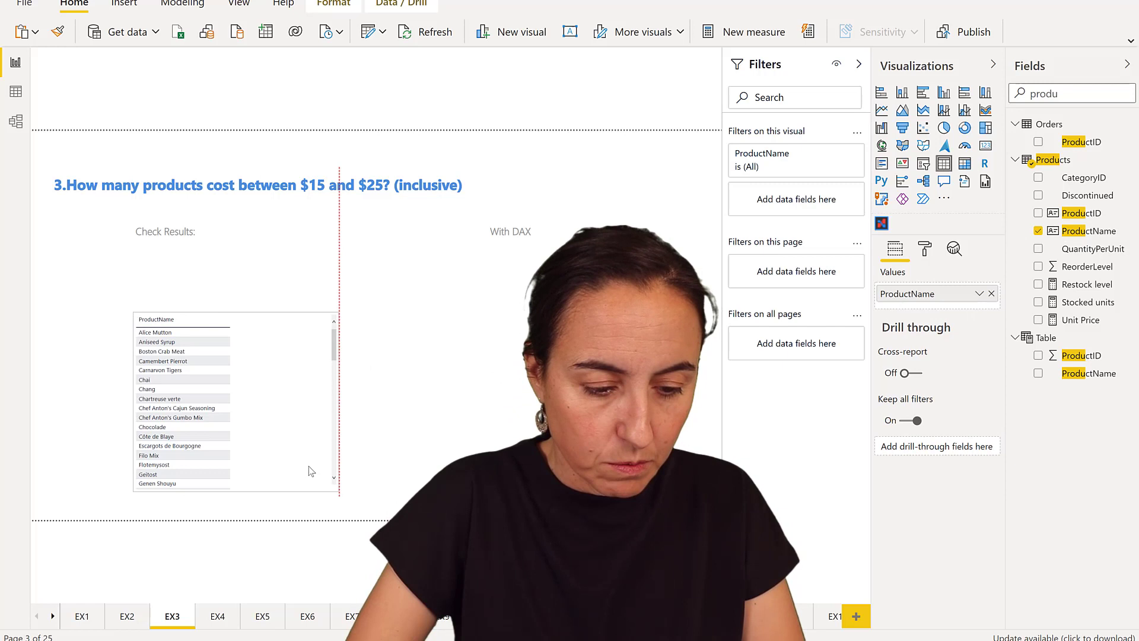
pyautogui.moveTo(274, 373); pyautogui.dragTo(223, 315)
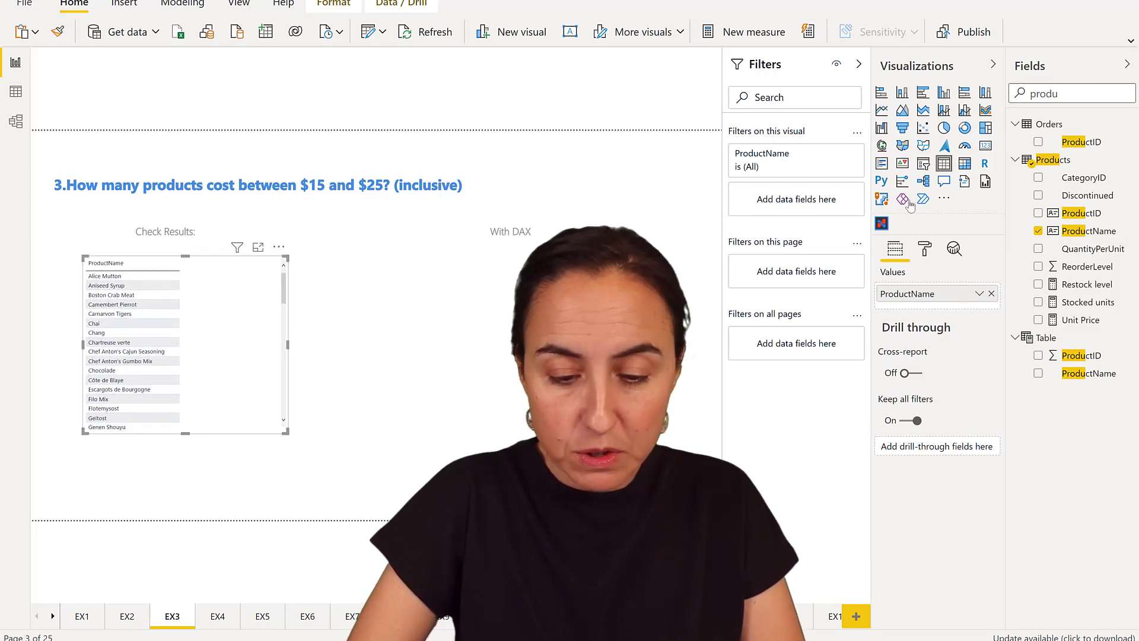
# Add Unit Price as a column in the product table and enlarge it to show more rows.
pyautogui.doubleClick(1047, 93)
pyautogui.write('u')
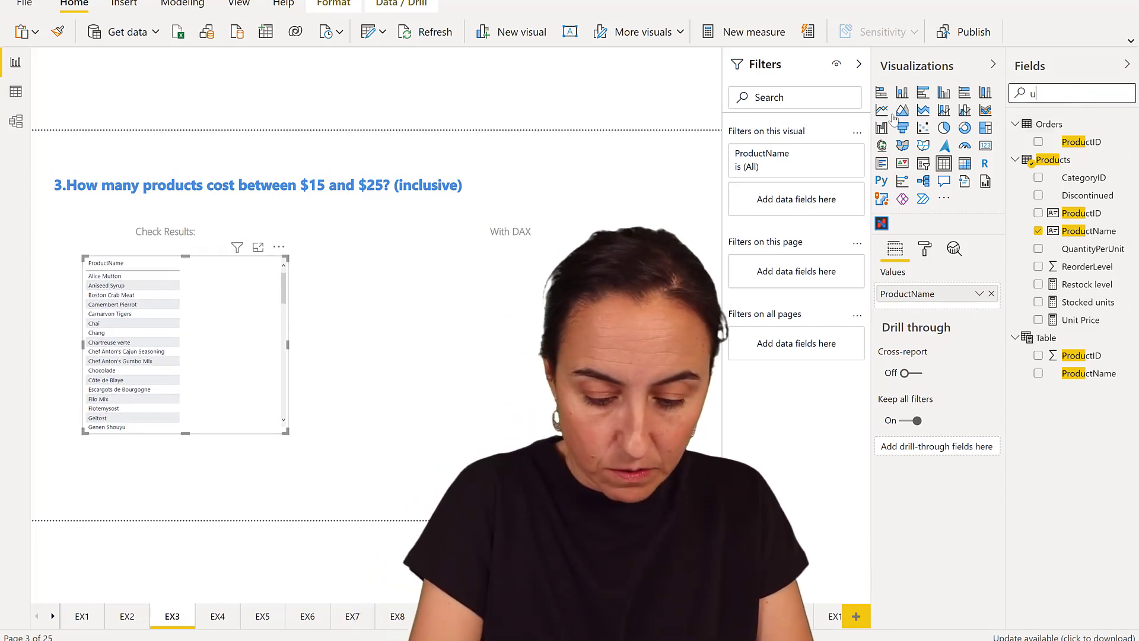
pyautogui.write('nit p')
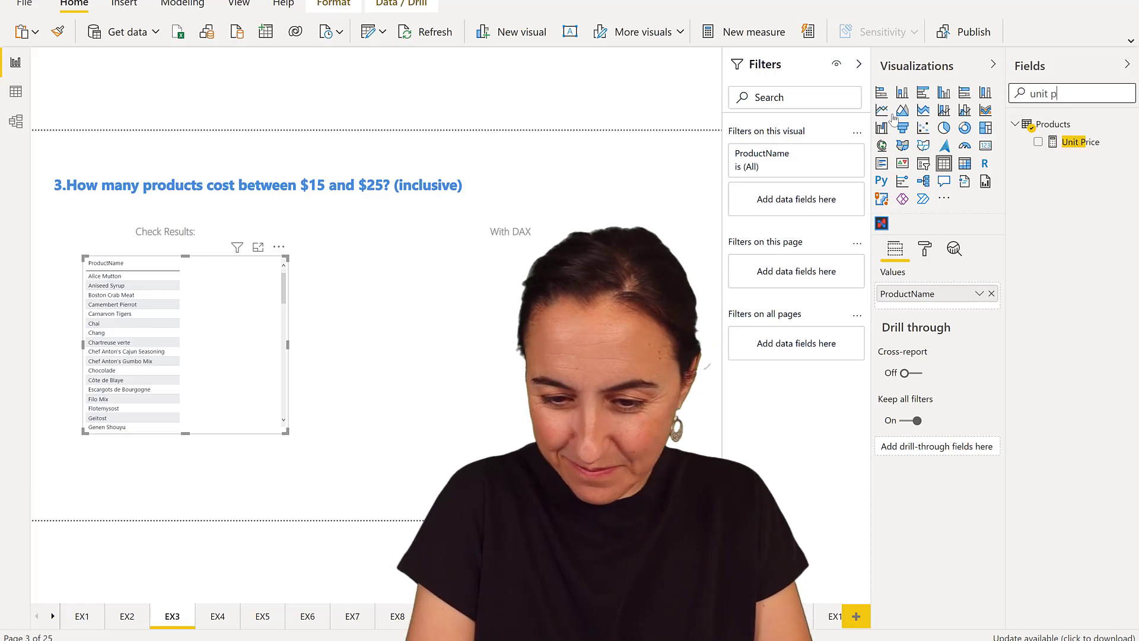
pyautogui.moveTo(1082, 148); pyautogui.dragTo(195, 343)
pyautogui.moveTo(286, 430); pyautogui.dragTo(299, 461)
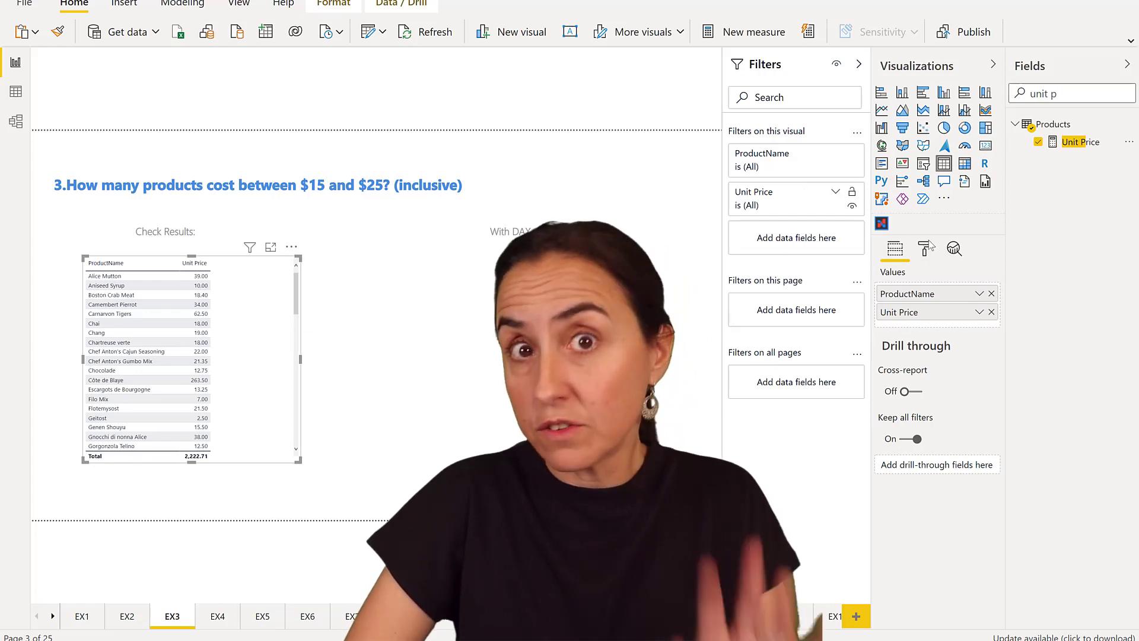
# Filter Unit Price to greater than or equal to 15 and less than or equal to 25.
pyautogui.click(835, 195)
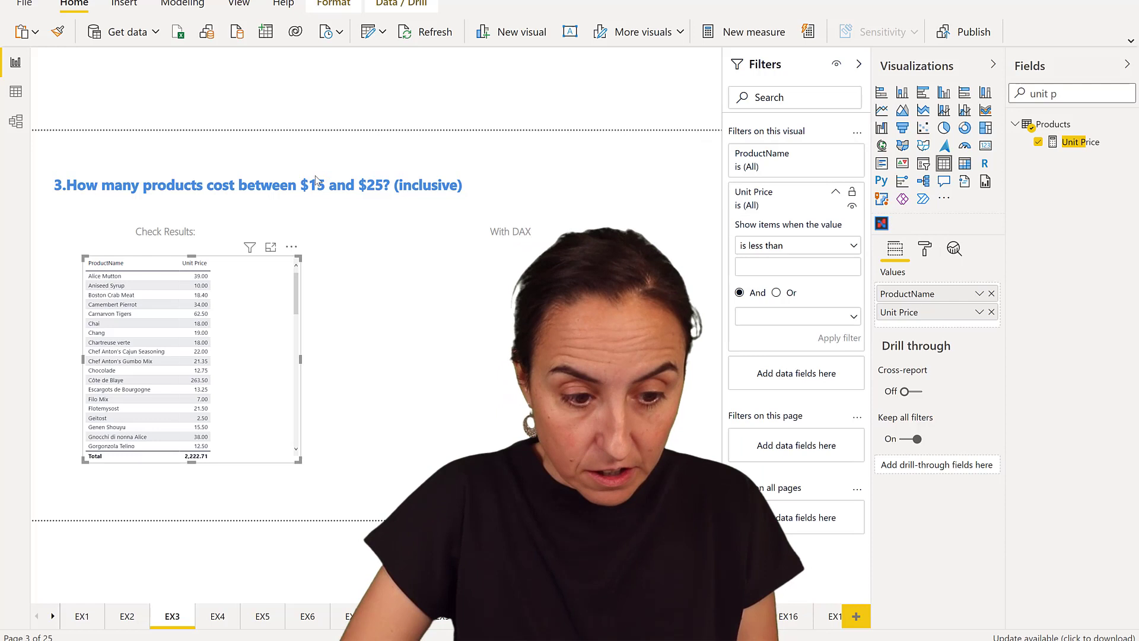
pyautogui.click(784, 248)
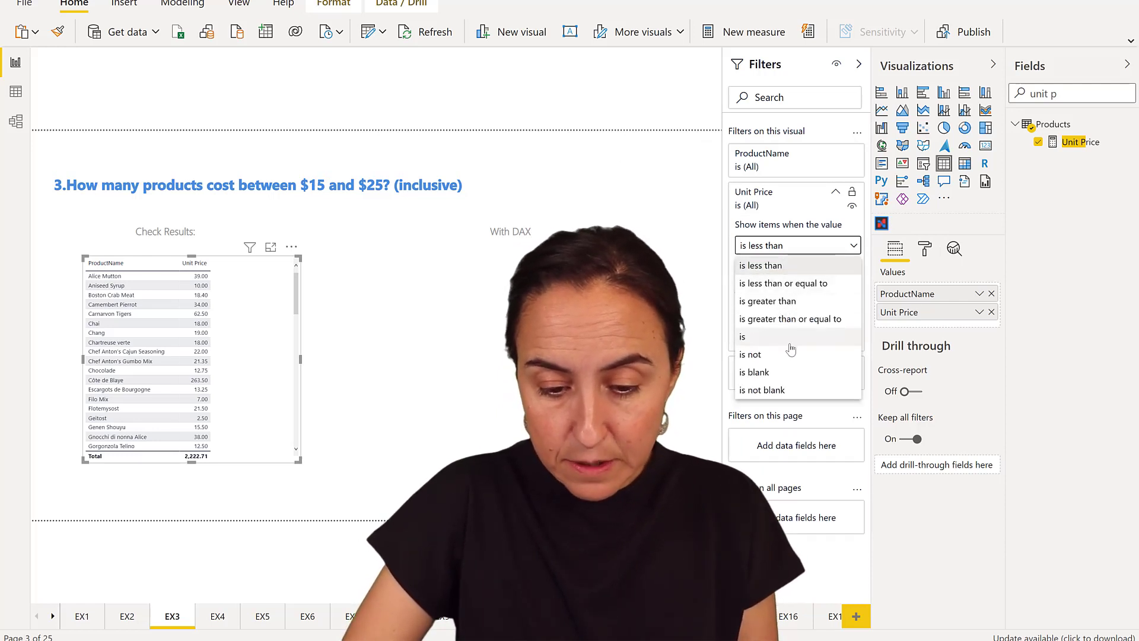
pyautogui.click(795, 320)
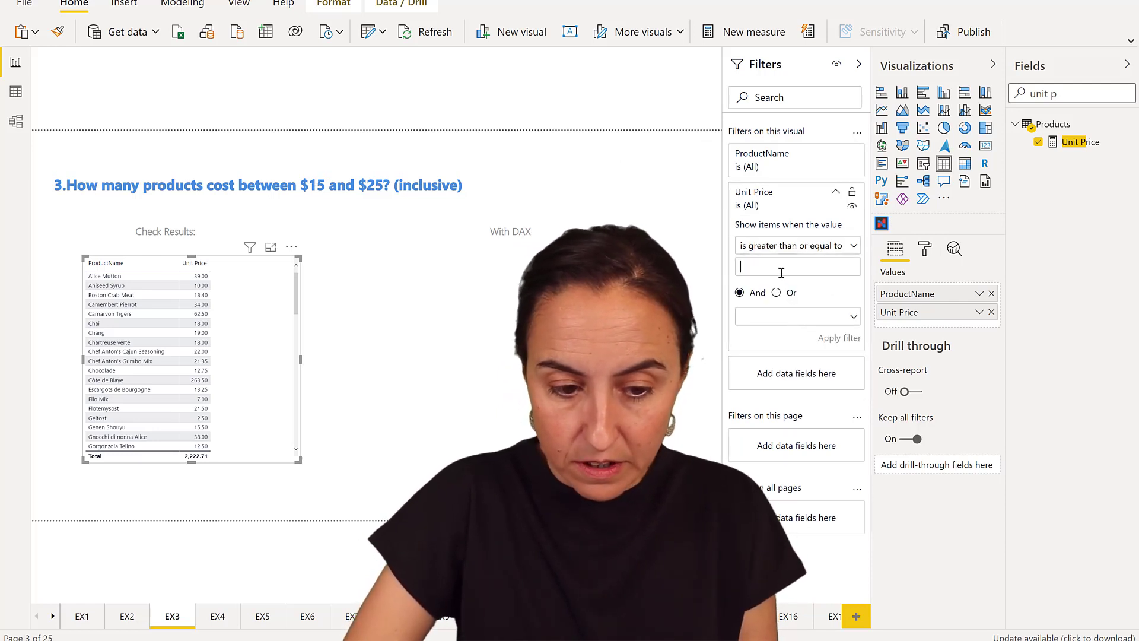
pyautogui.write('15')
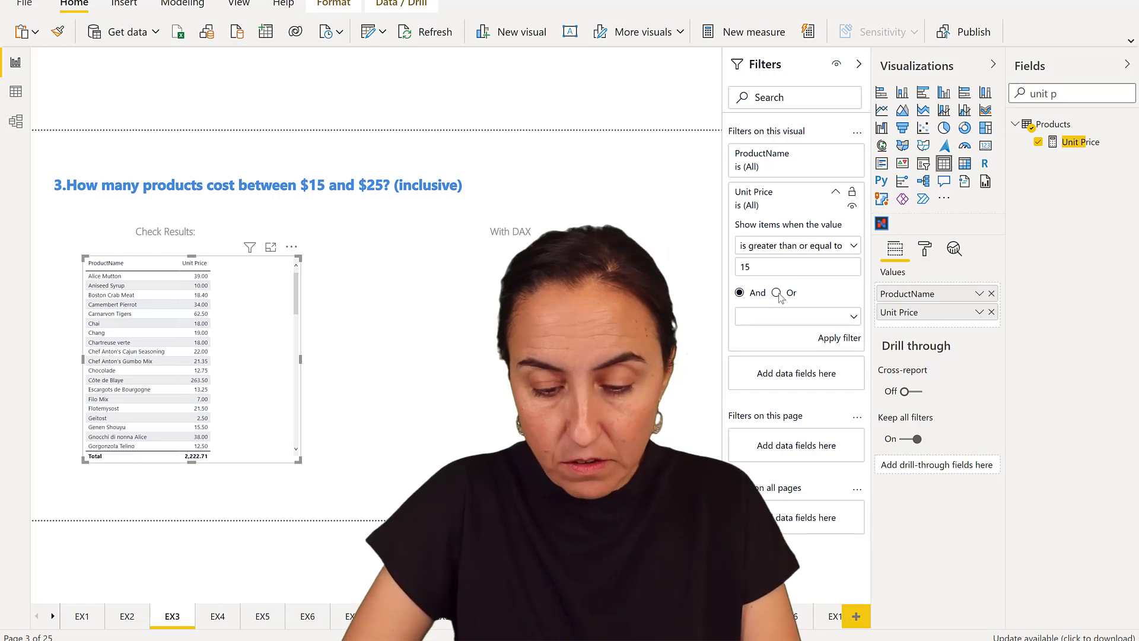
pyautogui.click(782, 319)
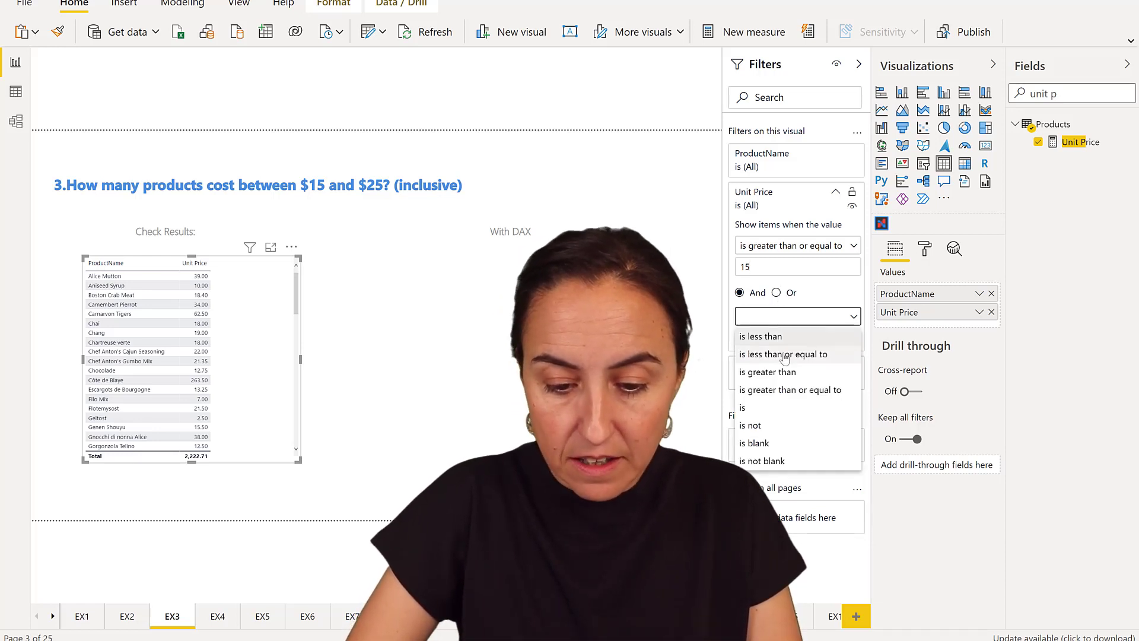
pyautogui.click(784, 353)
pyautogui.click(764, 337)
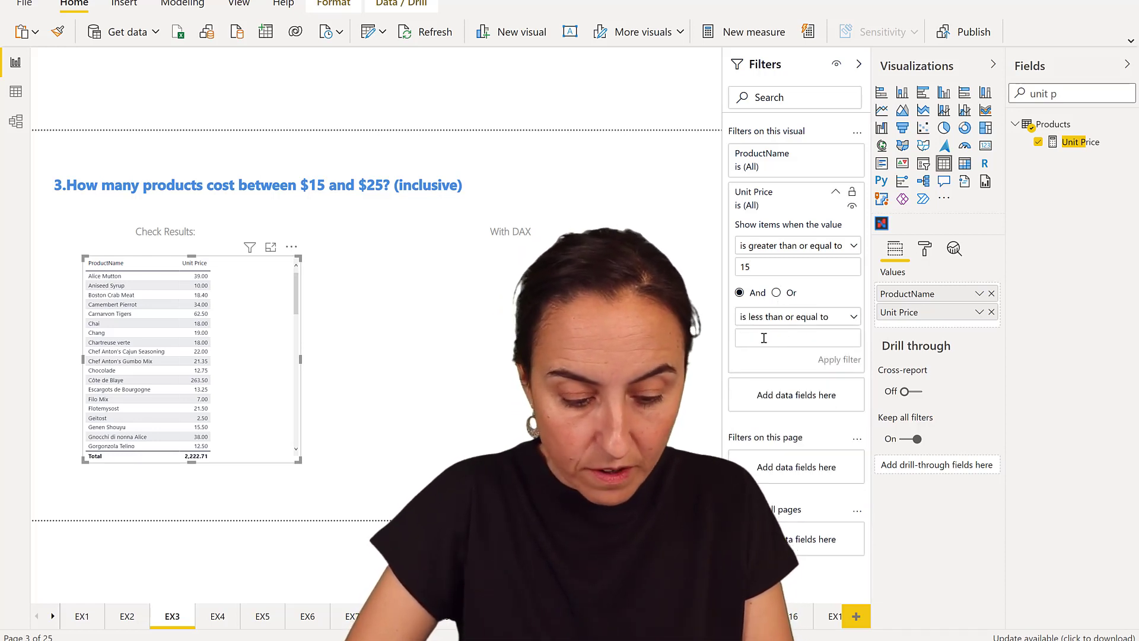
pyautogui.write('25')
pyautogui.click(850, 360)
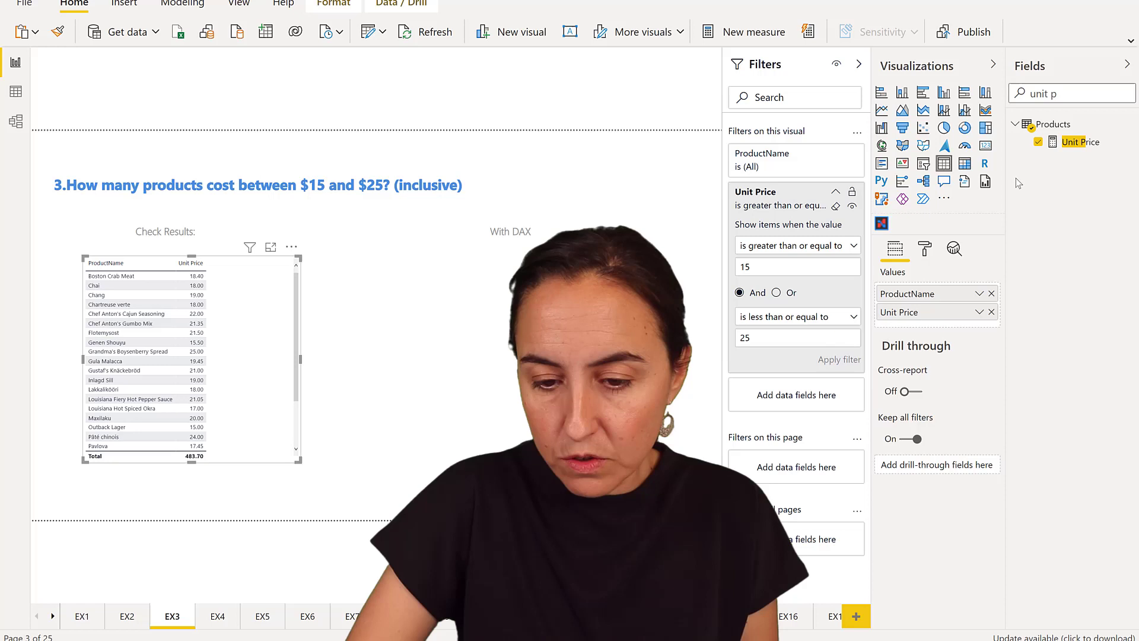
# Add a second ProductName column to the table, summarised as Count, totalling 25.
pyautogui.tripleClick(1088, 94)
pyautogui.write('prod')
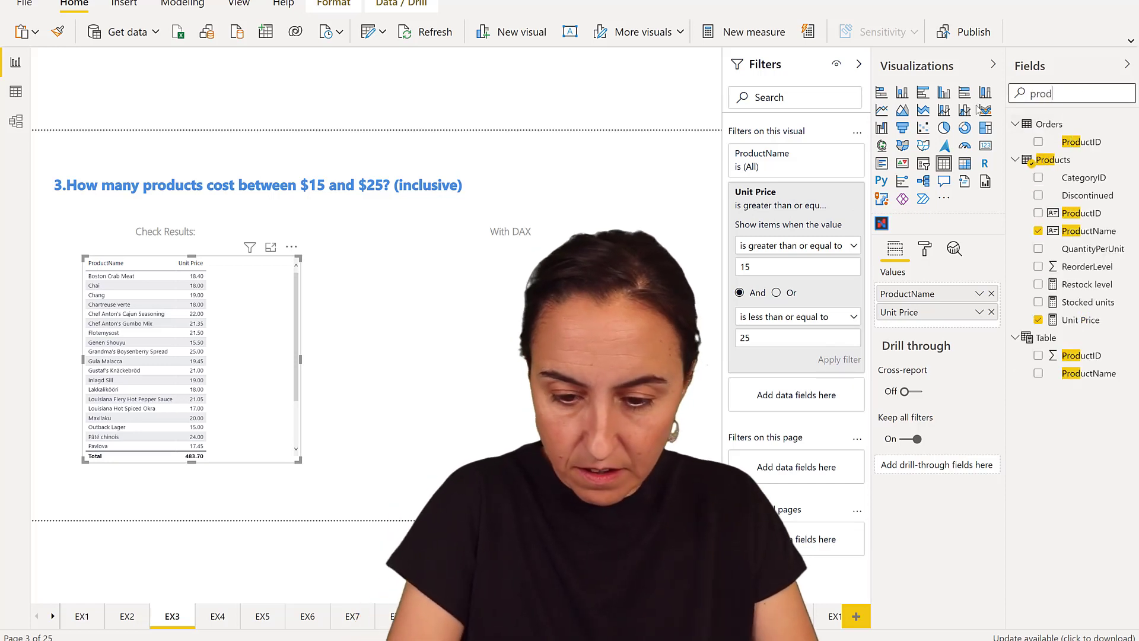
pyautogui.moveTo(1092, 232); pyautogui.dragTo(241, 374)
pyautogui.click(980, 331)
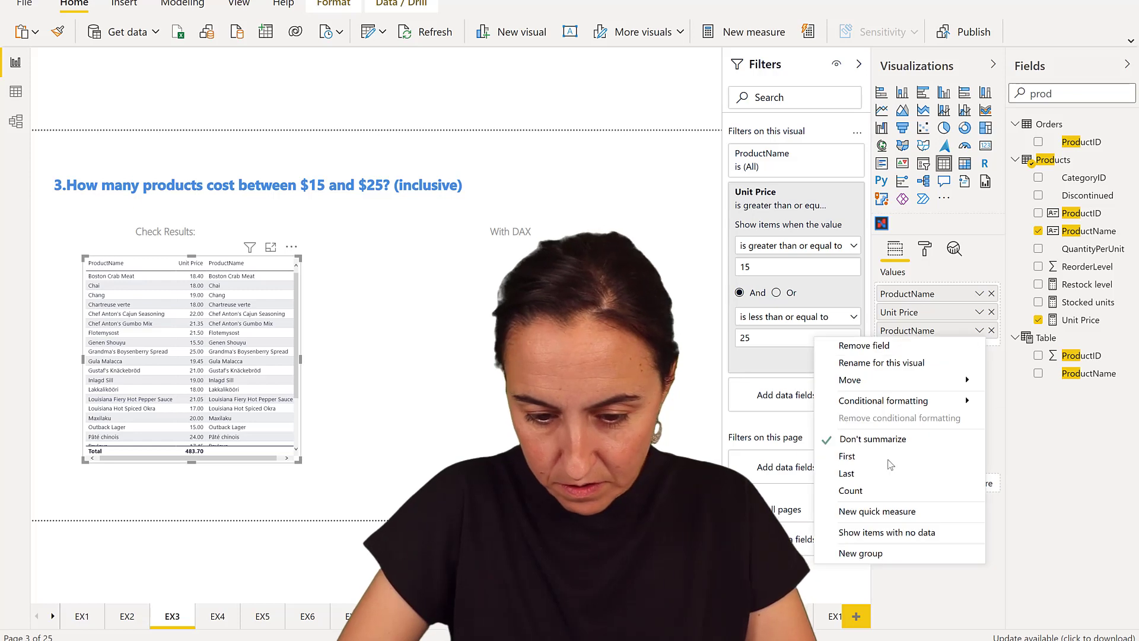
pyautogui.click(888, 491)
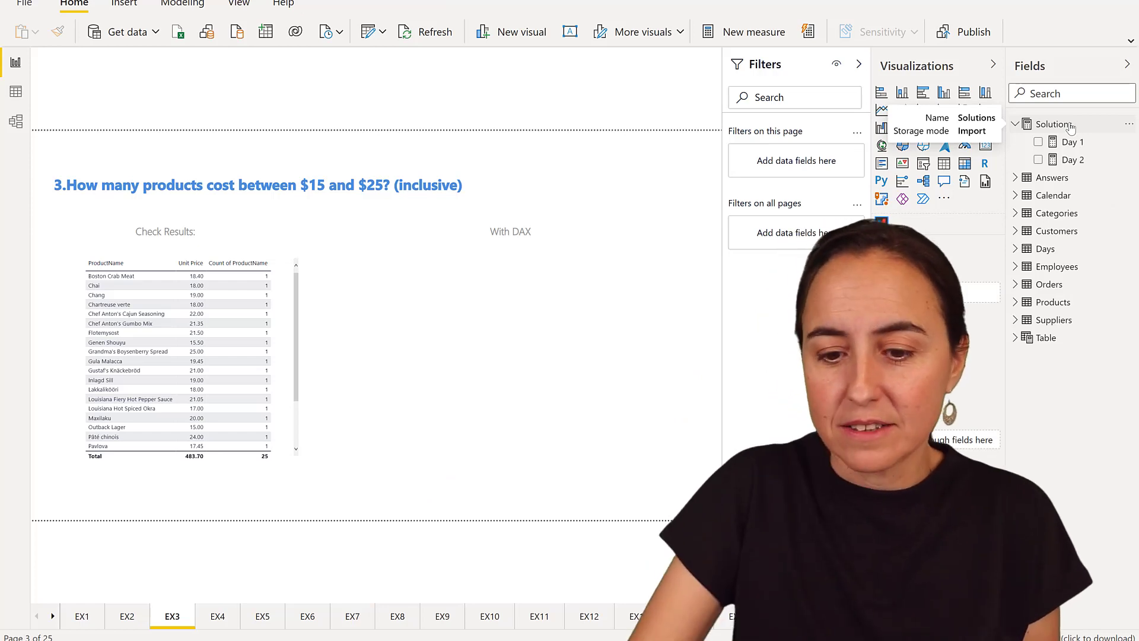
# Start a new measure 'Day 3' in the Solutions table using CALCULATE.
pyautogui.rightClick(1066, 124)
pyautogui.press('Escape')
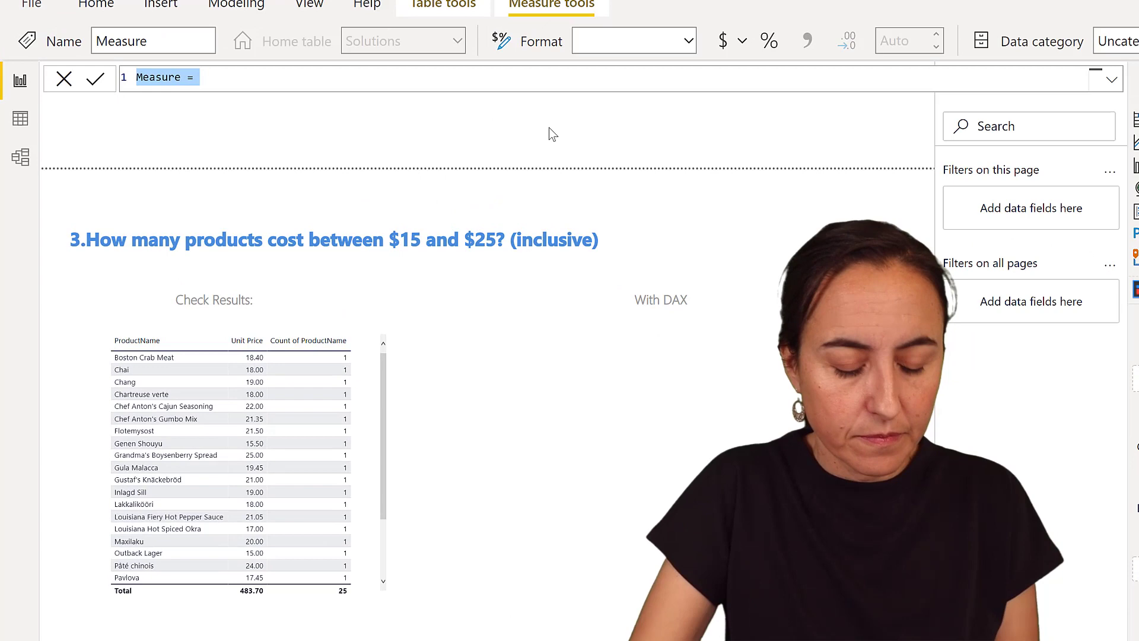
pyautogui.write('Day ')
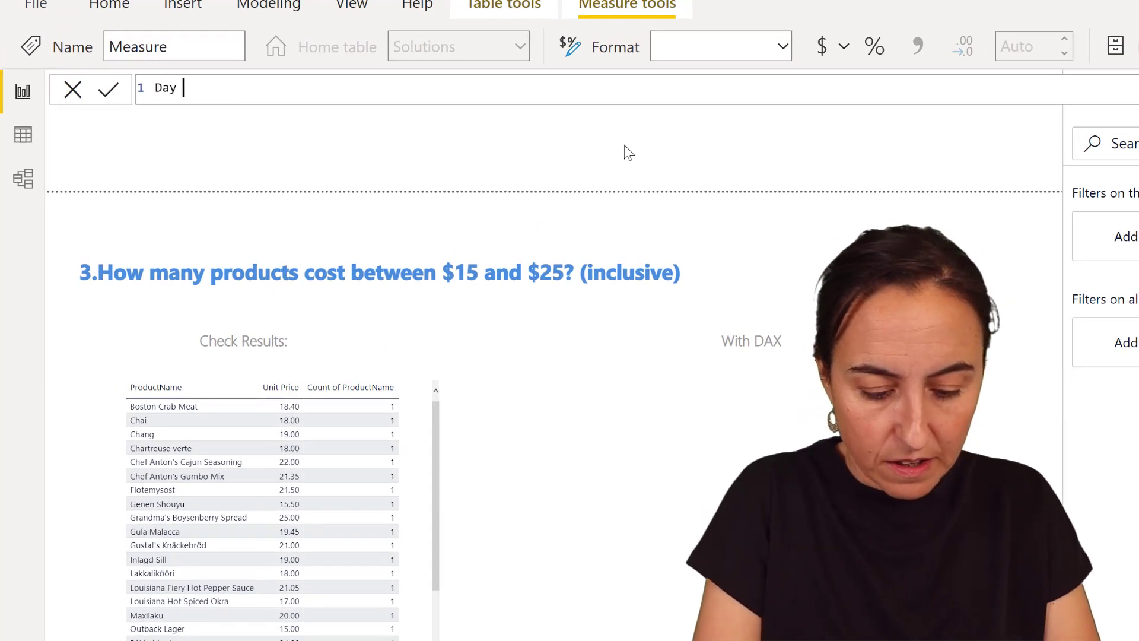
pyautogui.write('3 =?')
pyautogui.hotkey('shift', 'Return')
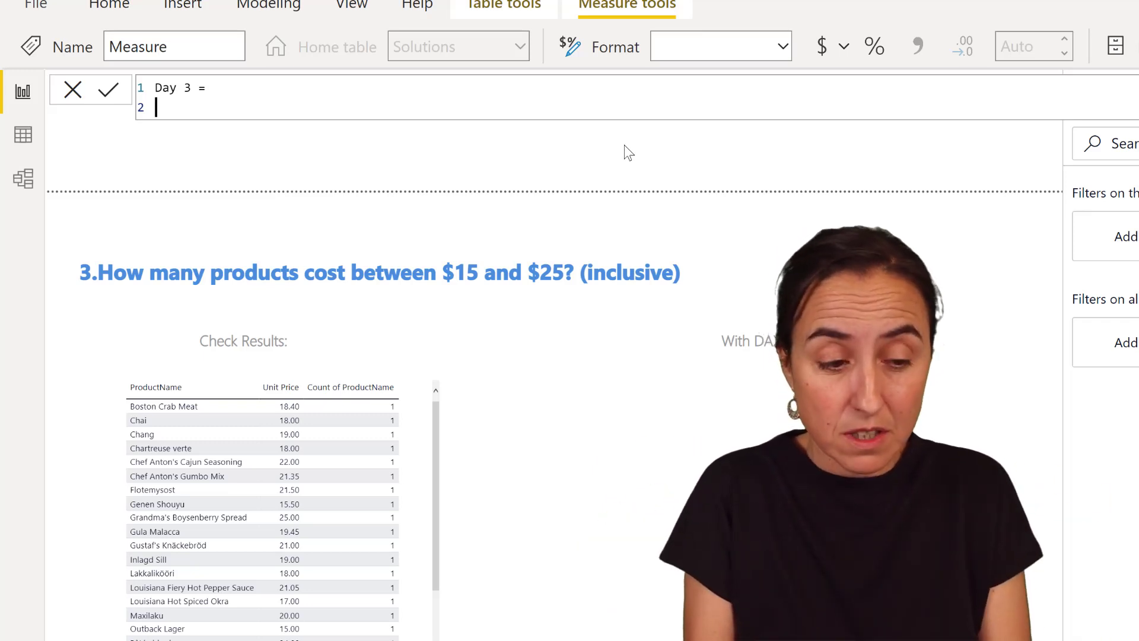
pyautogui.write('C')
pyautogui.press('Tab')
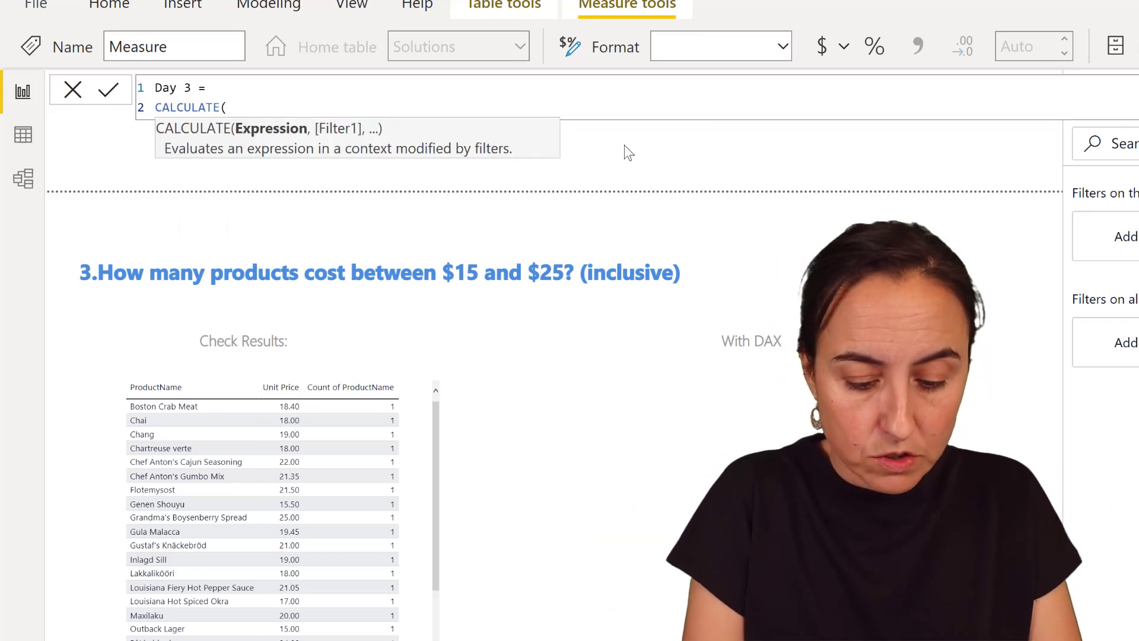
# Use COUNTA(Products[ProductName]) as the CALCULATE expression.
pyautogui.write('coun')
pyautogui.press('Down')
pyautogui.press('Down')
pyautogui.press('Up')
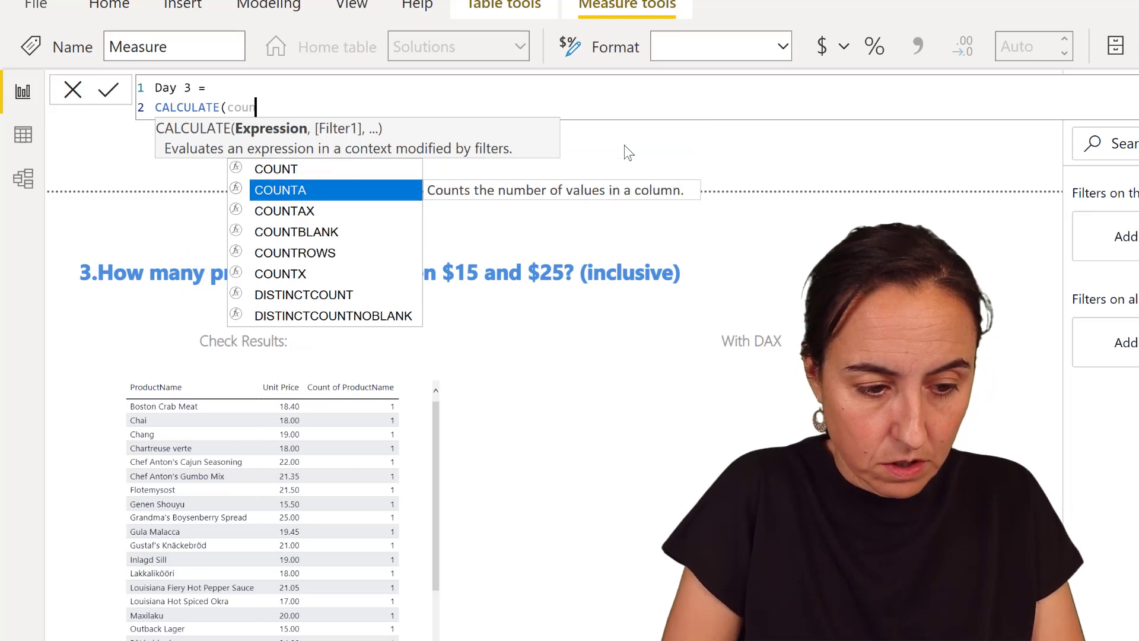
pyautogui.press('Tab')
pyautogui.write('pro')
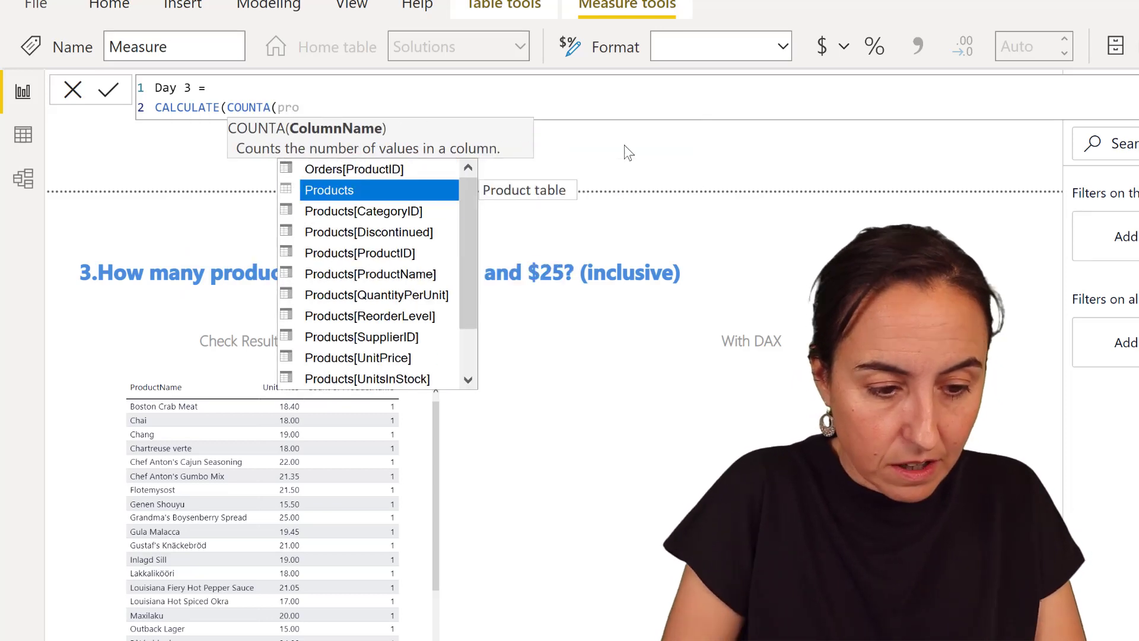
pyautogui.press('Down')
pyautogui.press('Down')
pyautogui.press('Down')
pyautogui.press('Down')
pyautogui.press('Tab')
pyautogui.write(')')
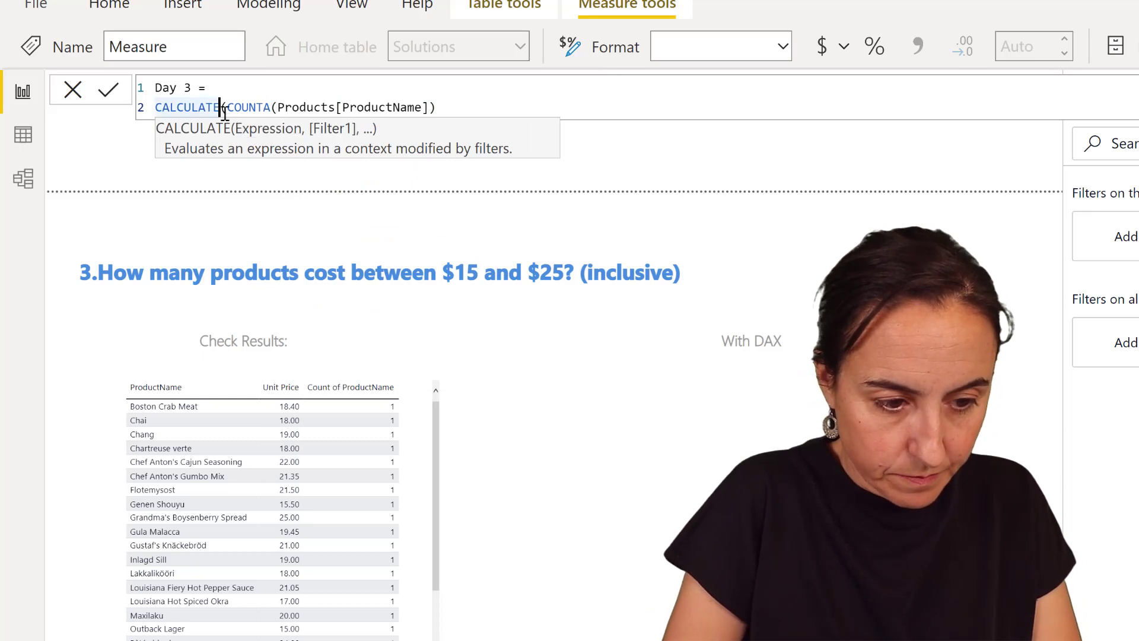
# Put the COUNTA expression on its own line, commit, and add a comma line for a filter.
pyautogui.press('Right')
pyautogui.hotkey('shift', 'Return')
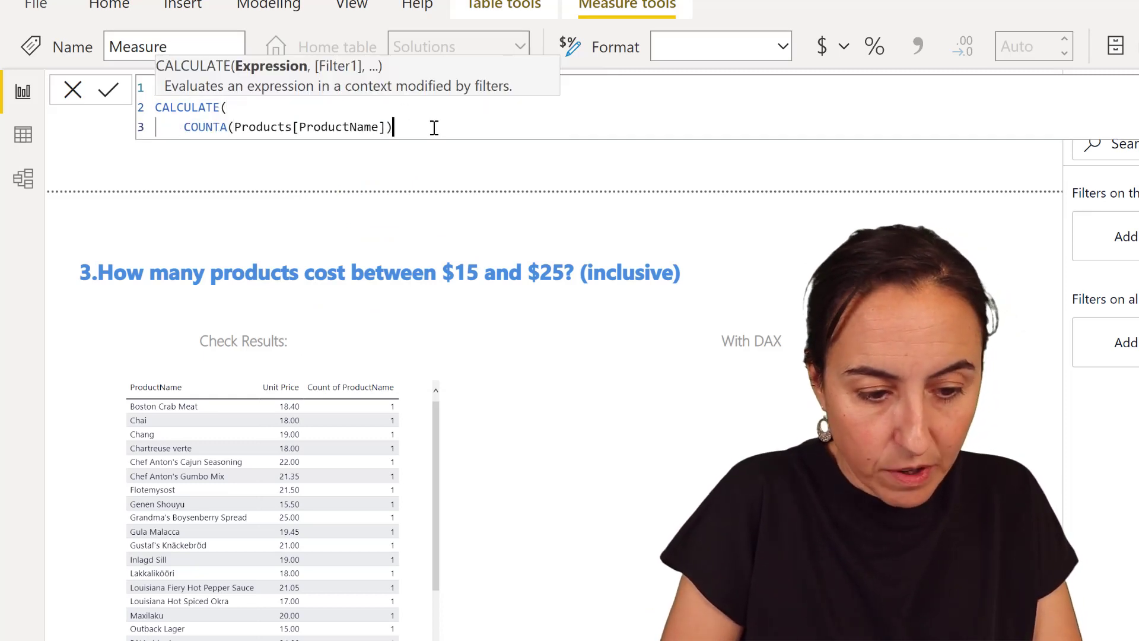
pyautogui.write(';')
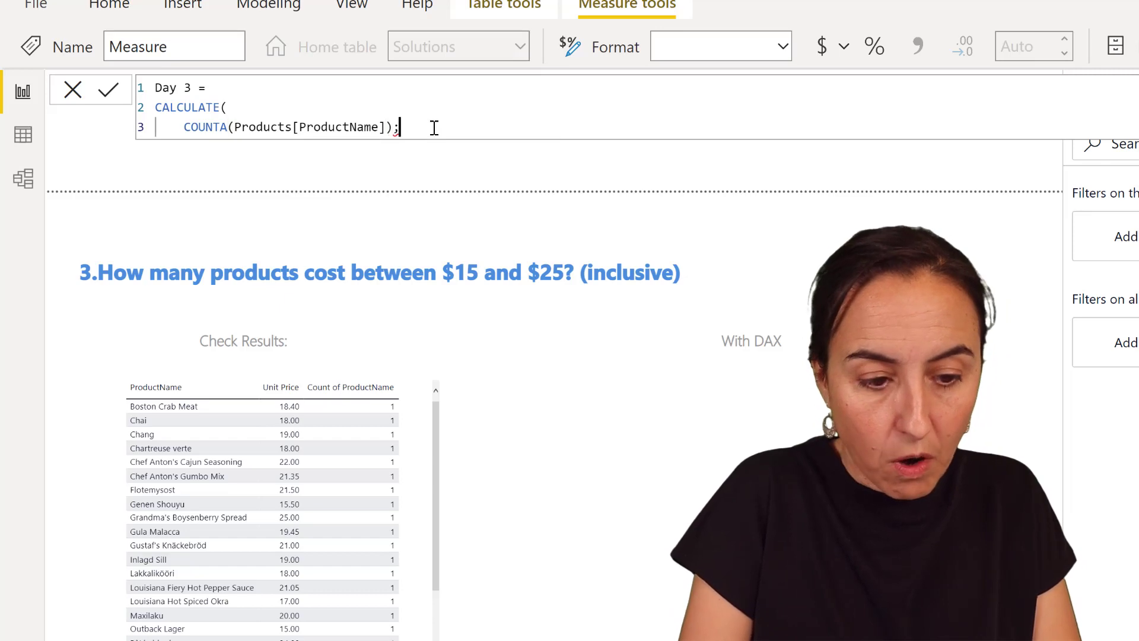
pyautogui.press('Return')
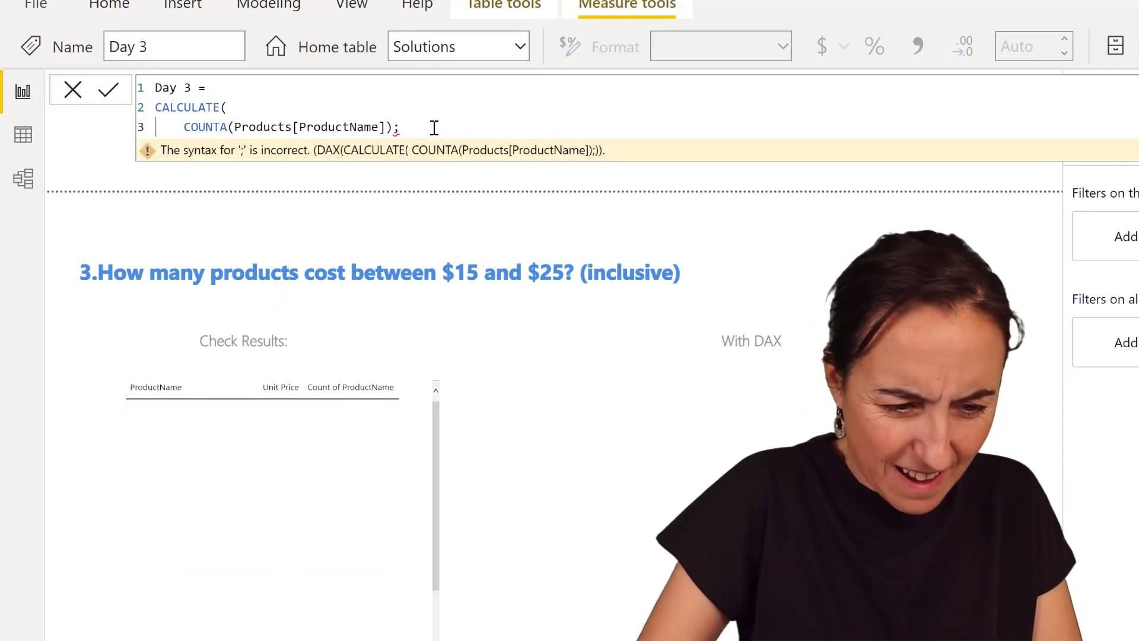
pyautogui.write(',')
pyautogui.hotkey('shift', 'Return')
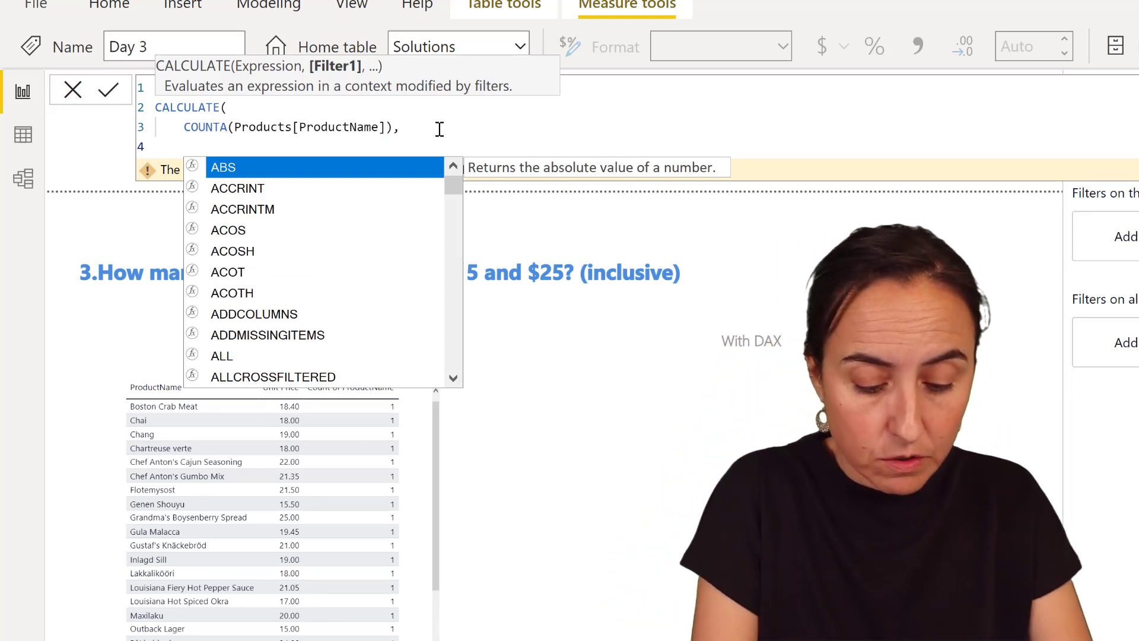
# Add FILTER(Products, [Unit Price]>=15) as the first CALCULATE filter.
pyautogui.write('FILTER(p')
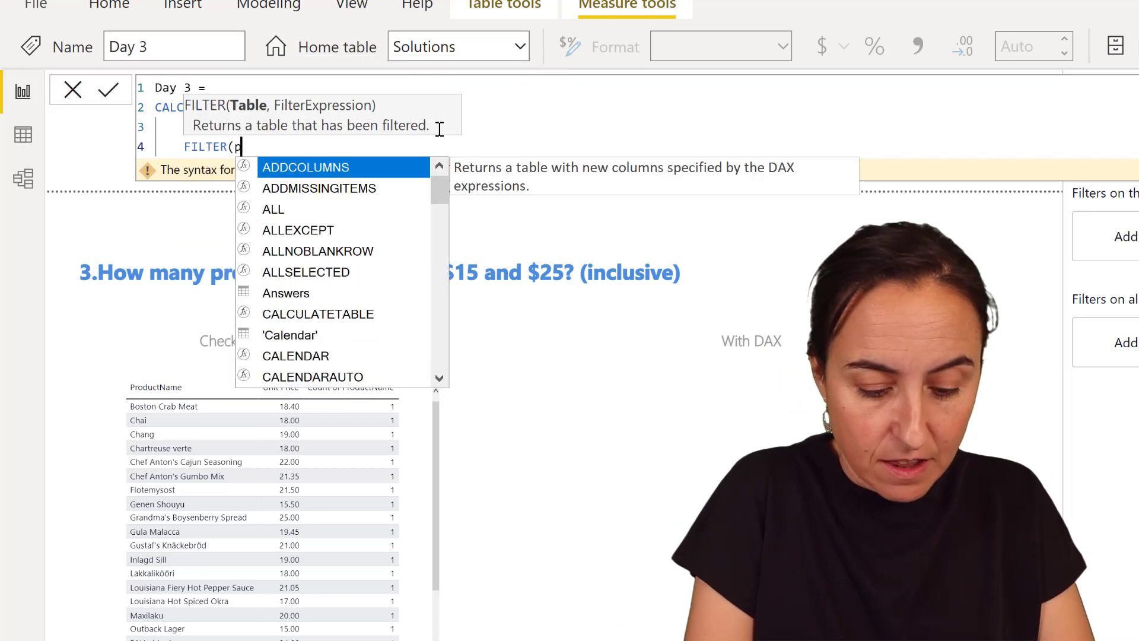
pyautogui.write('r')
pyautogui.press('Down')
pyautogui.press('Down')
pyautogui.press('Down')
pyautogui.press('Down')
pyautogui.press('Tab')
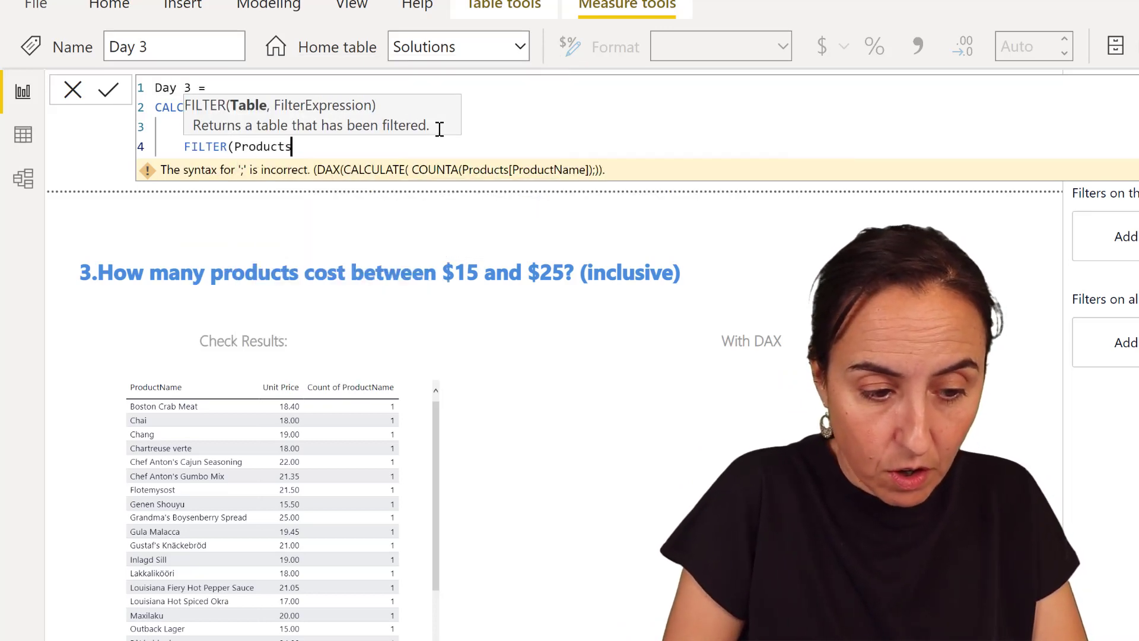
pyautogui.write(',[unit')
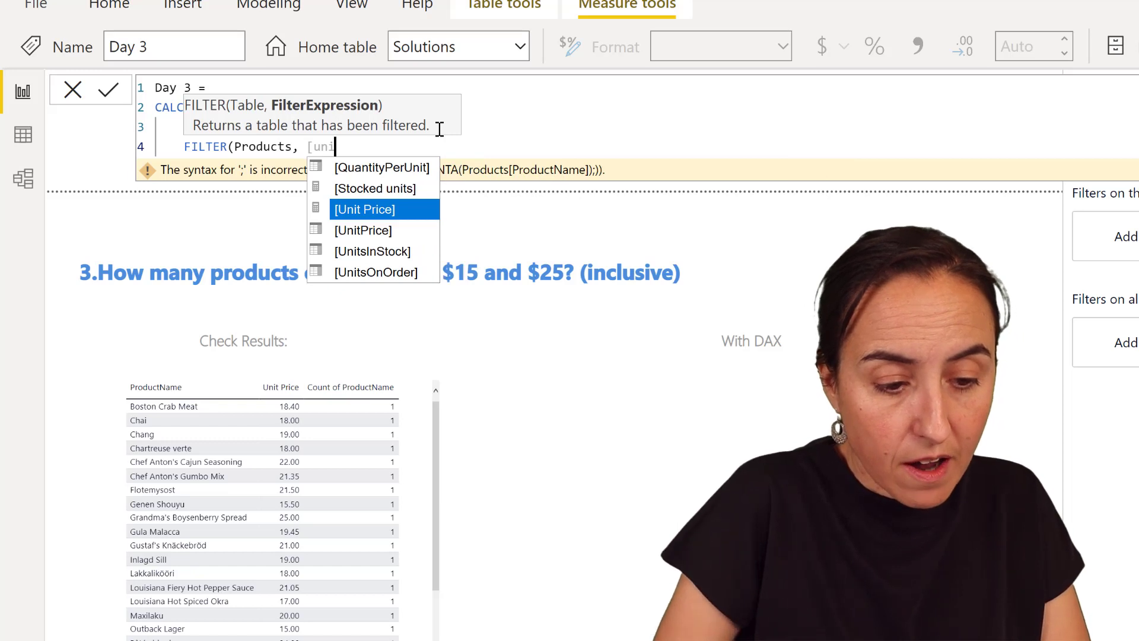
pyautogui.press('Tab')
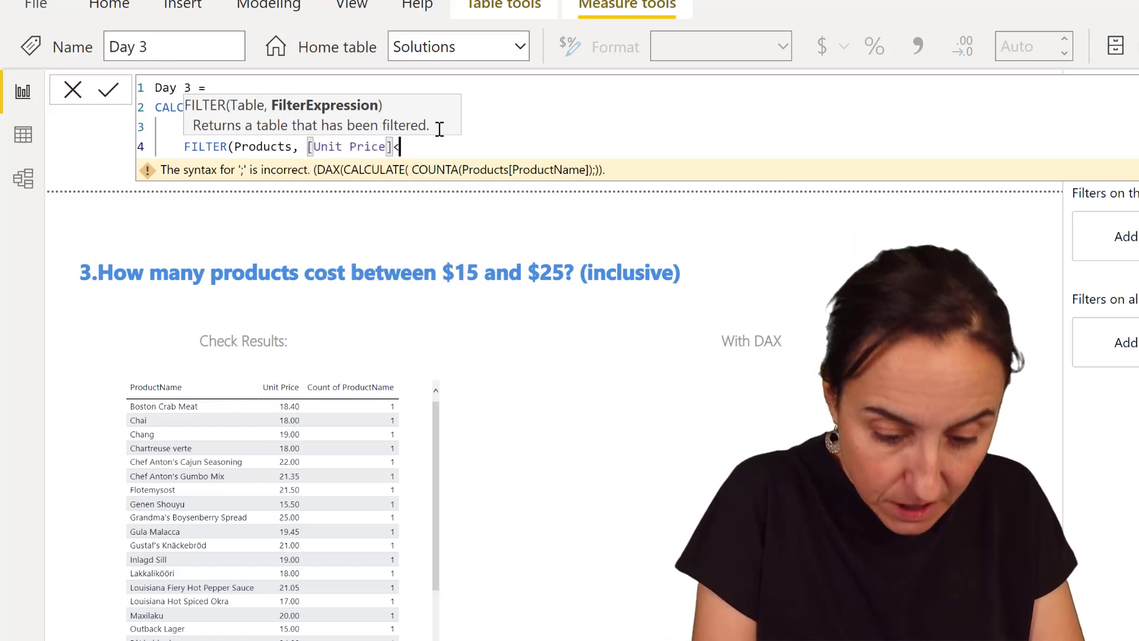
pyautogui.press('BackSpace')
pyautogui.press('BackSpace')
pyautogui.write('>=1')
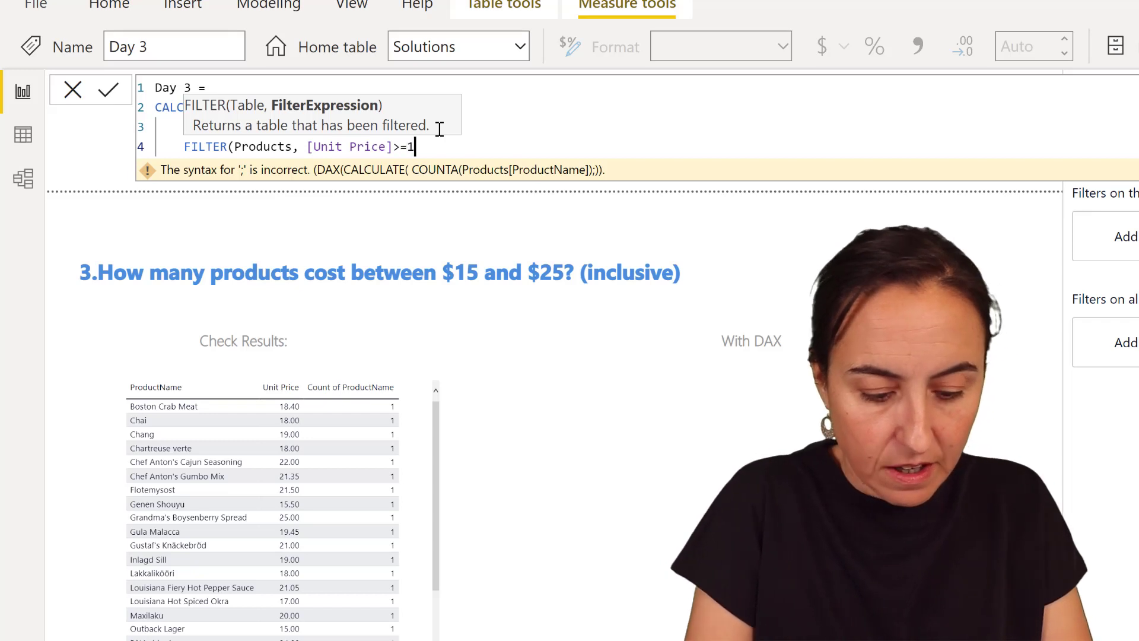
pyautogui.write('5)')
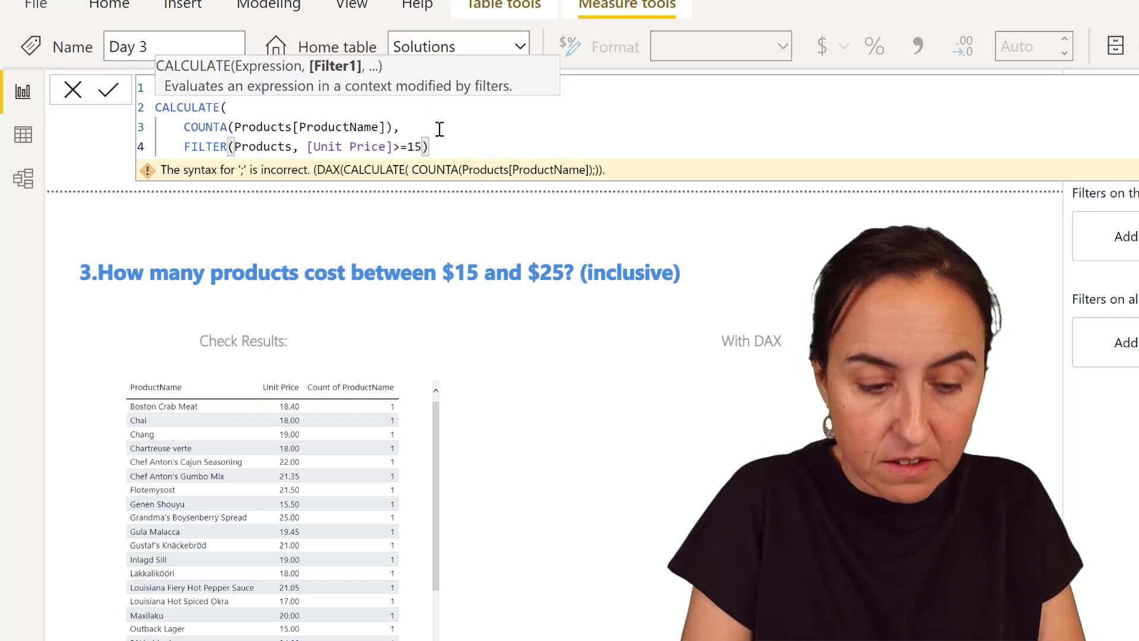
pyautogui.write(',')
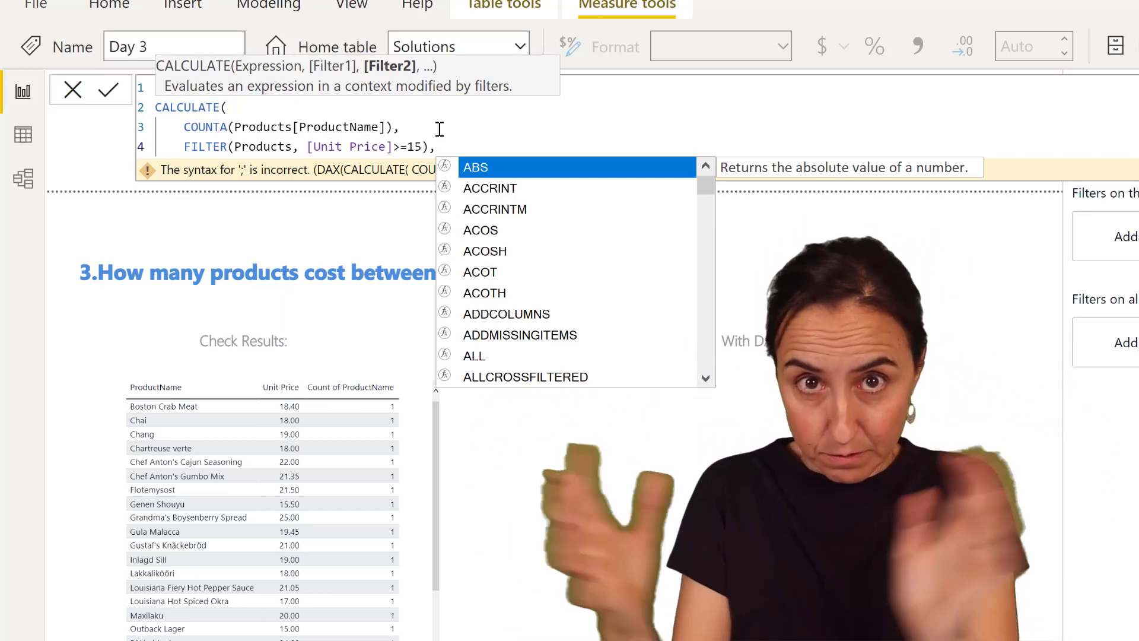
# Add FILTER(Products, [Unit Price]<=25) as the second filter and commit the measure.
pyautogui.hotkey('shift', 'Return')
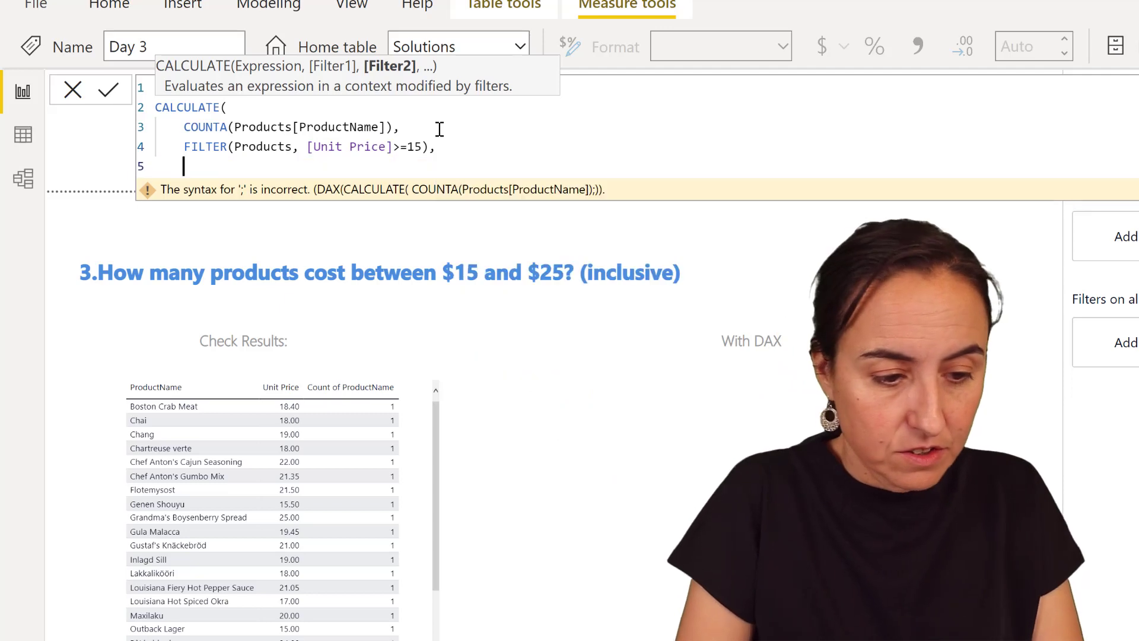
pyautogui.write('FILTER(')
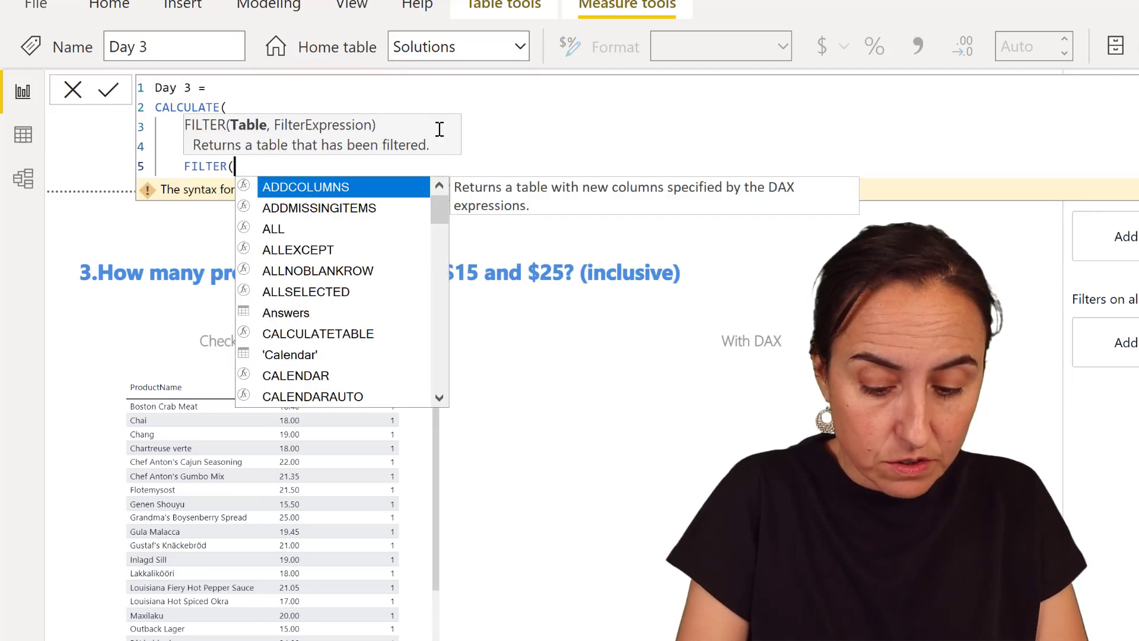
pyautogui.write('Products, ')
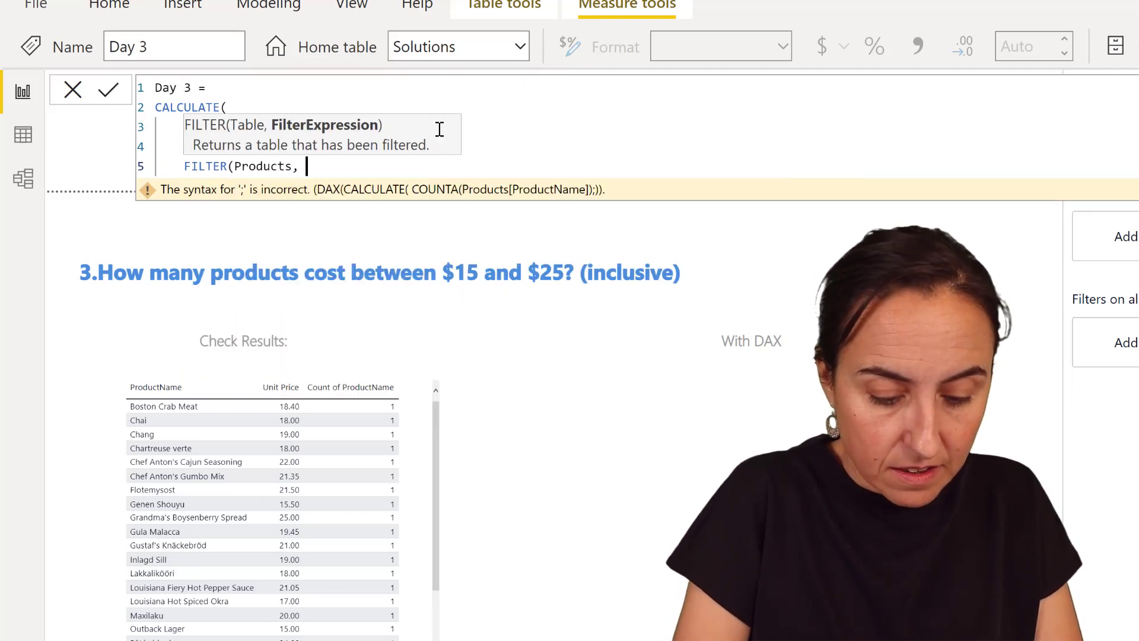
pyautogui.write('[Unit Price]')
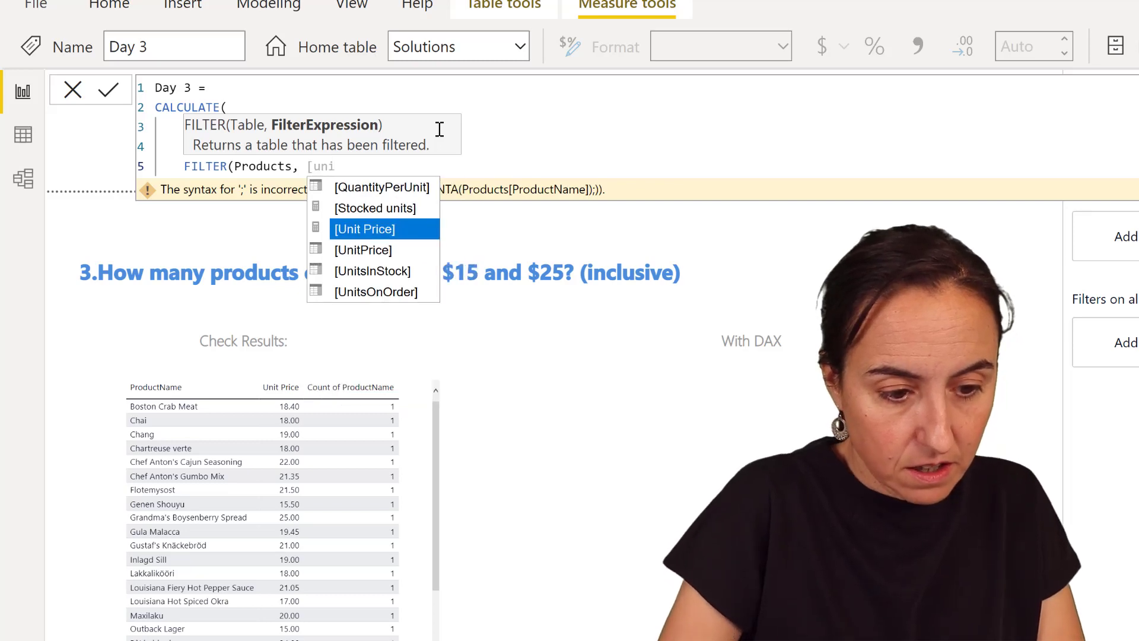
pyautogui.write('<')
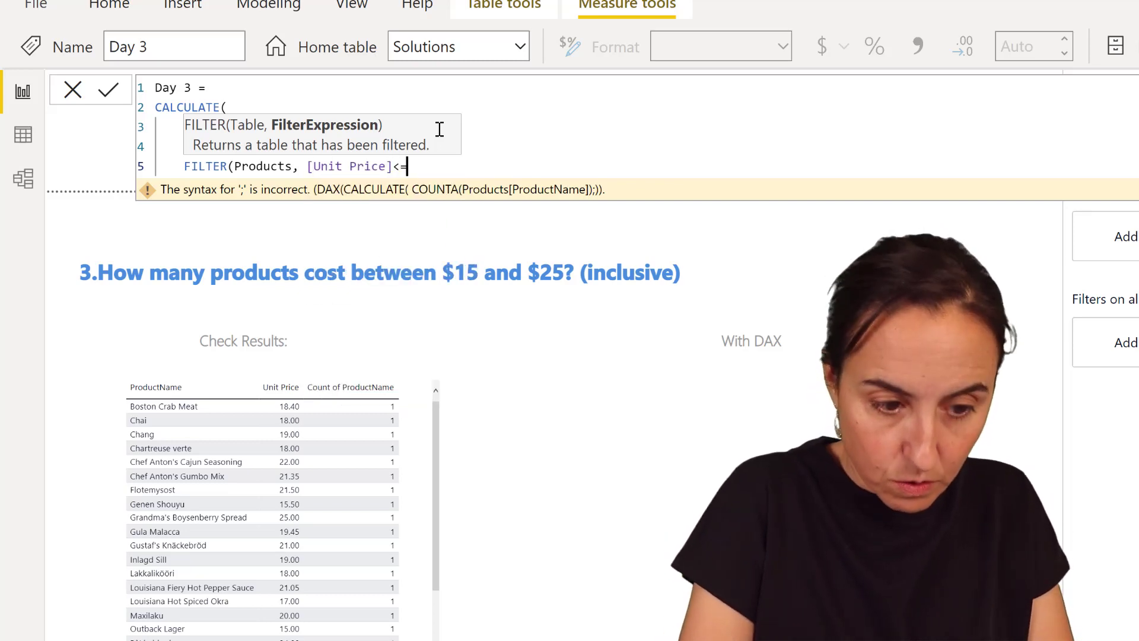
pyautogui.write('=25))')
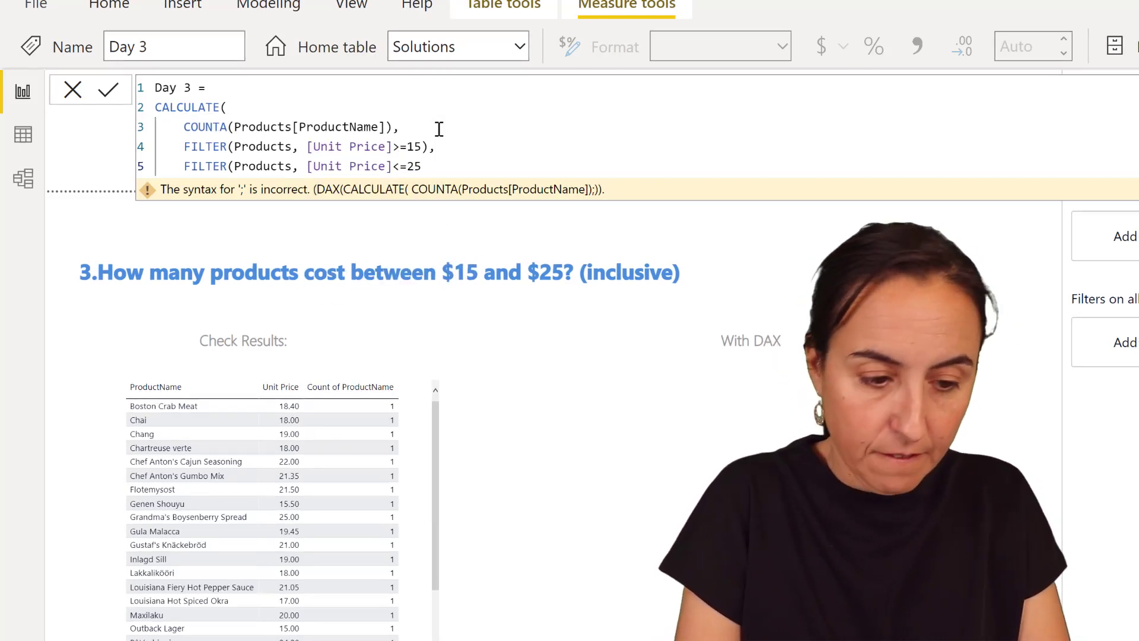
pyautogui.press('Return')
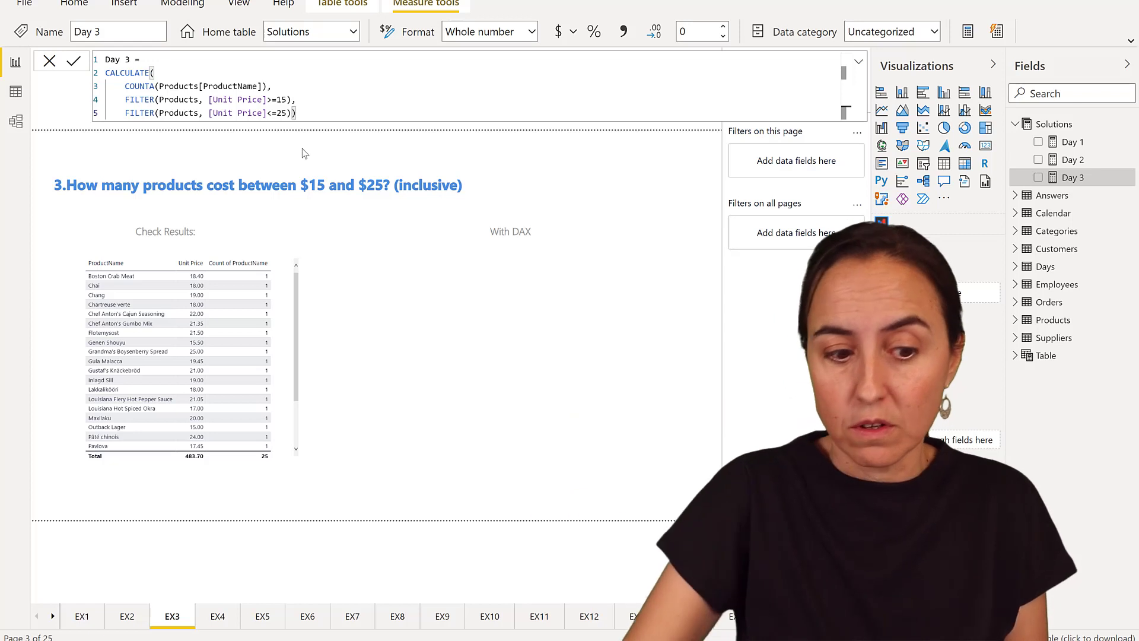
# Place Day 3 under With DAX as a card showing 25, resized wider and shorter.
pyautogui.moveTo(1072, 177); pyautogui.dragTo(518, 308)
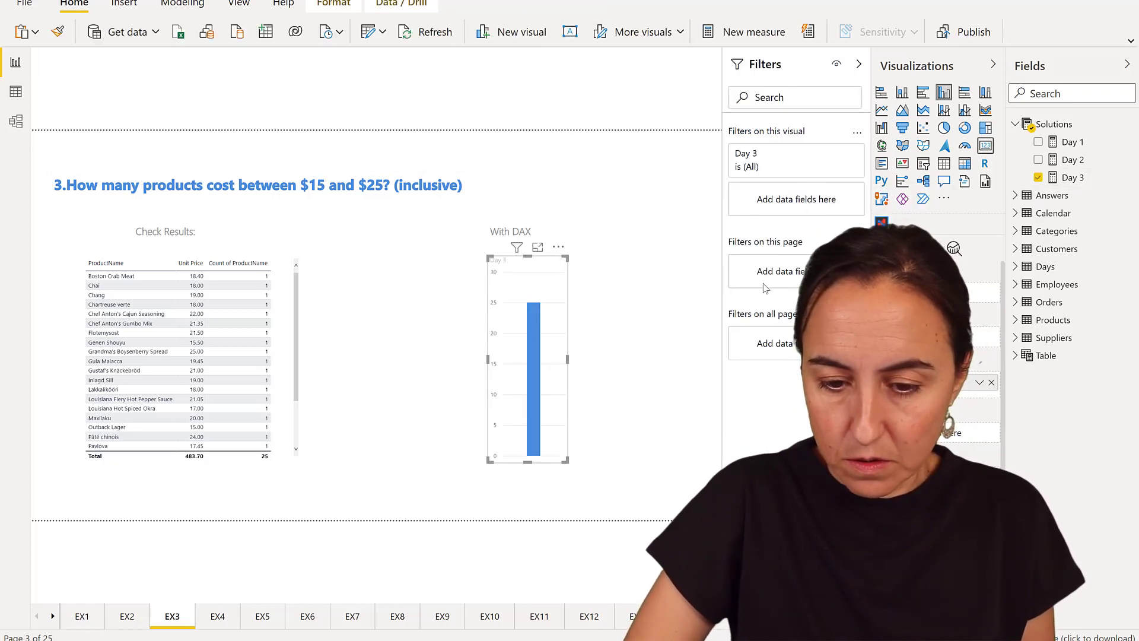
pyautogui.click(986, 146)
pyautogui.moveTo(566, 461); pyautogui.dragTo(618, 371)
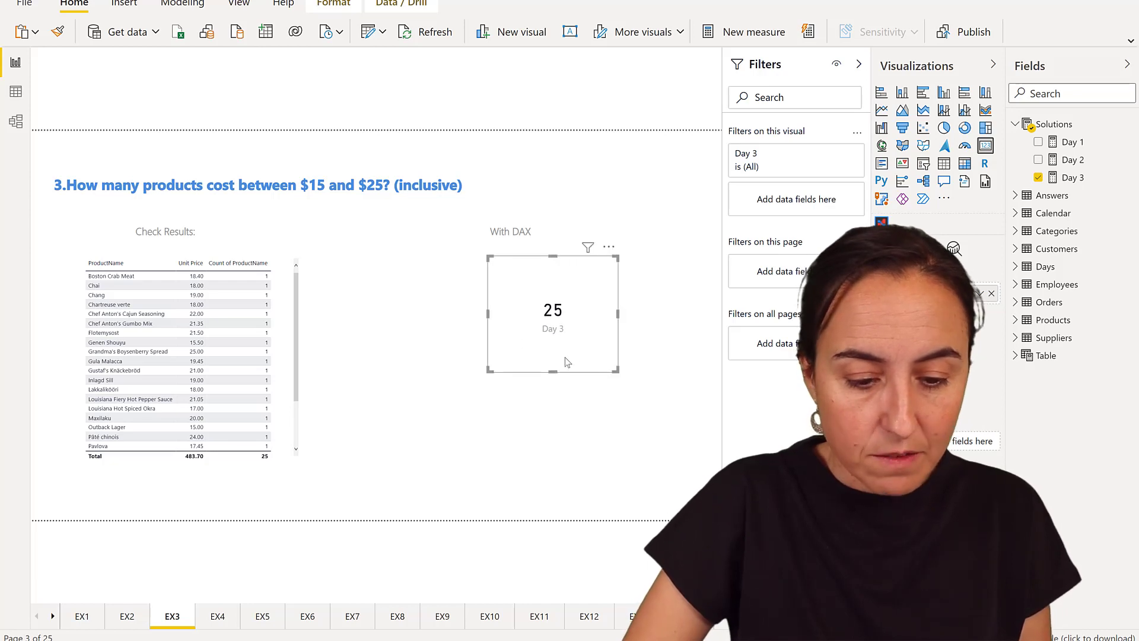